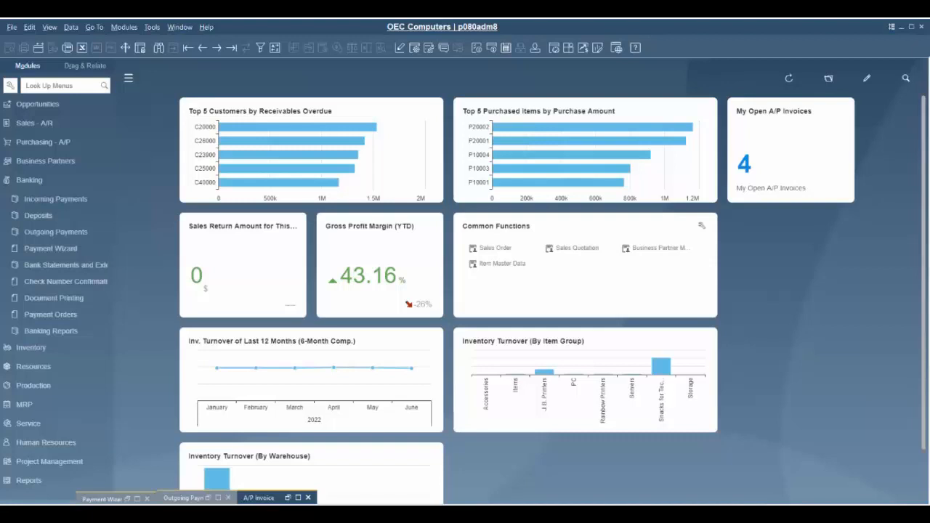
Restore A/P invoice 1212 for JS001 (75.78 $) and begin paying it by check.
{"action": "left_click", "coordinate": [289, 498]}
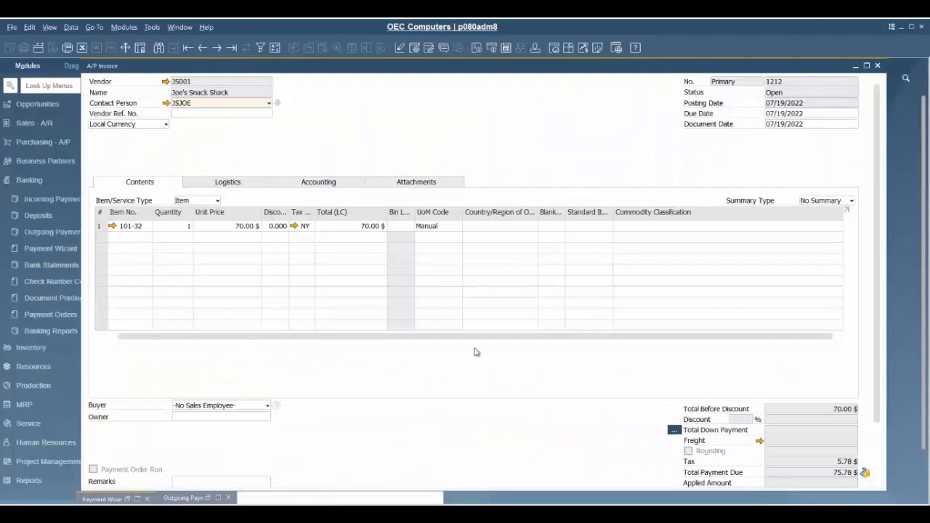
{"action": "left_click", "coordinate": [866, 473]}
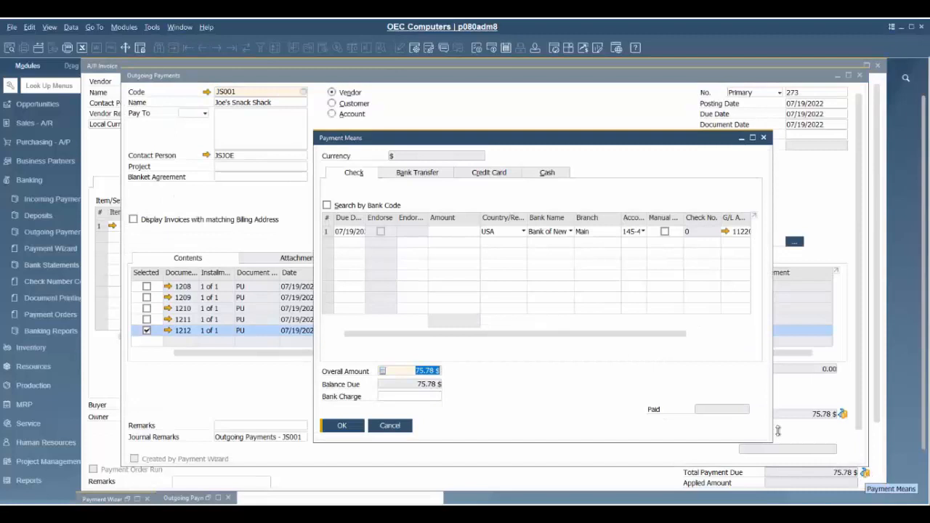
Enter a 75.78 check amount in Payment Means and add the outgoing payment for invoice 1212.
{"action": "left_click", "coordinate": [441, 232]}
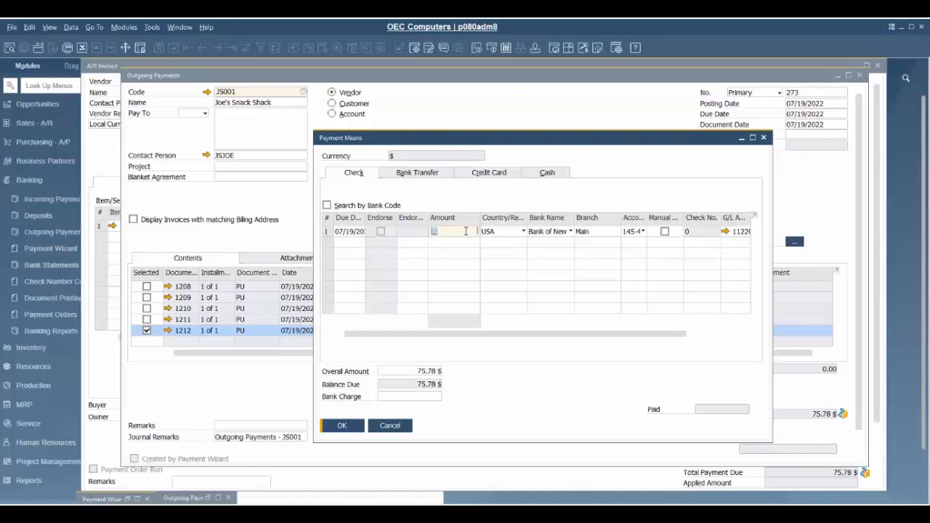
{"action": "type", "text": "75.78"}
{"action": "left_click", "coordinate": [341, 425]}
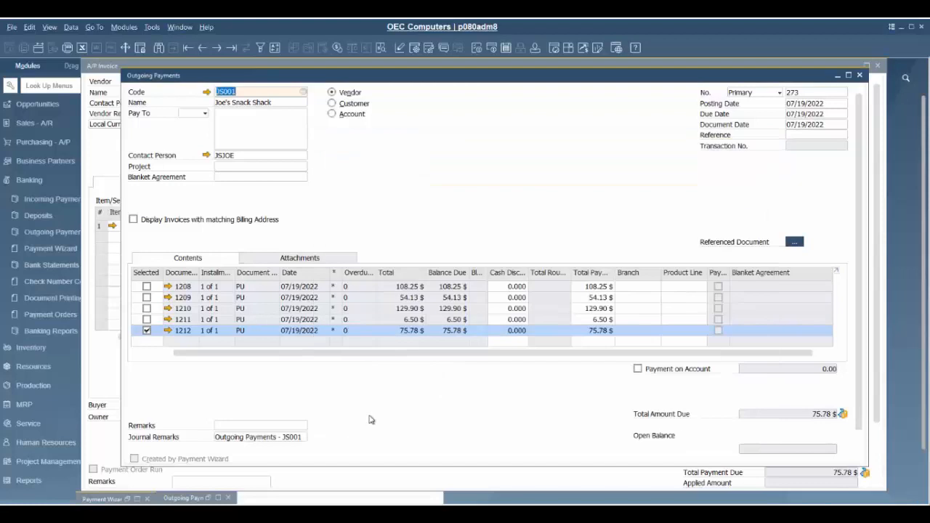
{"action": "scroll", "coordinate": [204, 408], "scroll_direction": "down", "scroll_amount": 1}
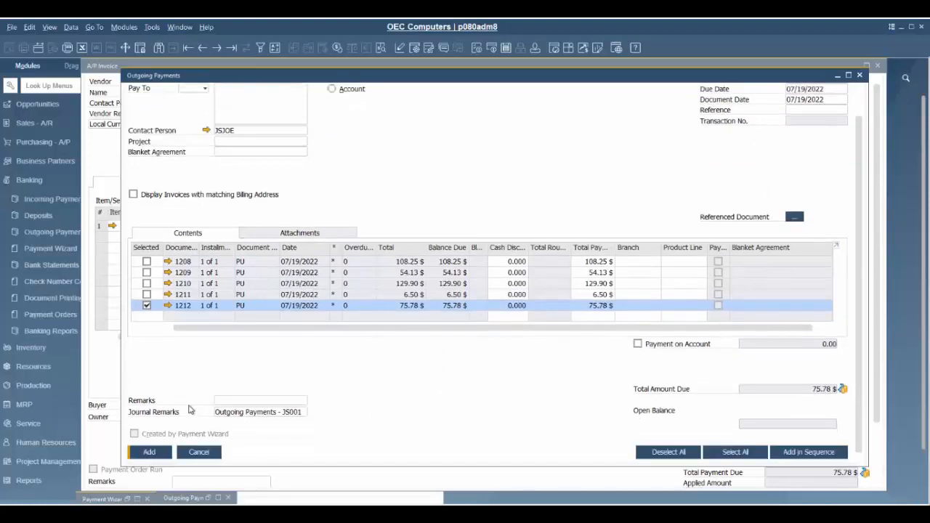
{"action": "left_click", "coordinate": [149, 452]}
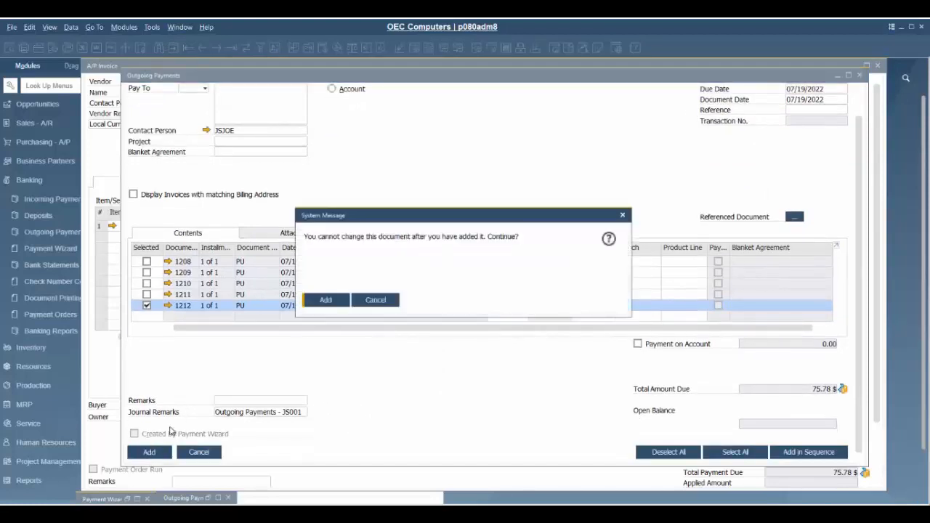
{"action": "left_click", "coordinate": [325, 300]}
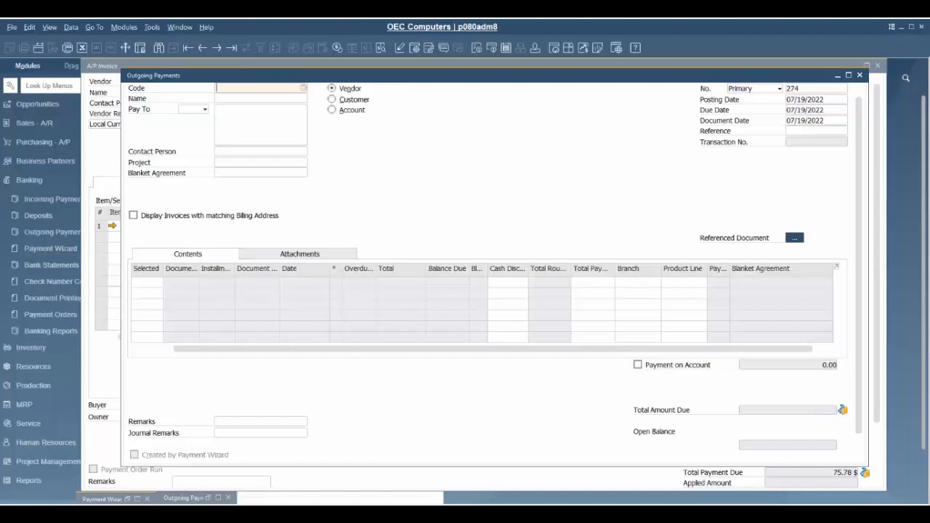
Start a new outgoing payment for vendor JS001 and select invoice 1211.
{"action": "left_click", "coordinate": [45, 161]}
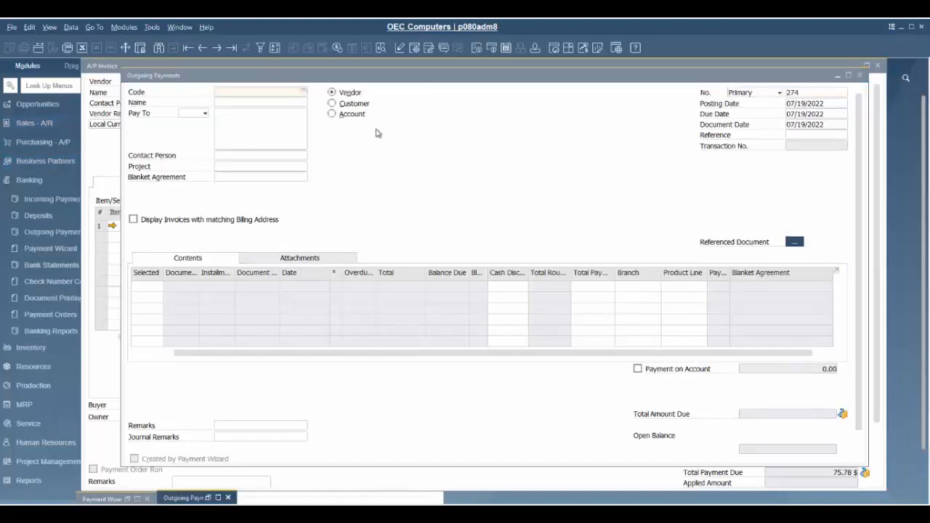
{"action": "left_click", "coordinate": [303, 91]}
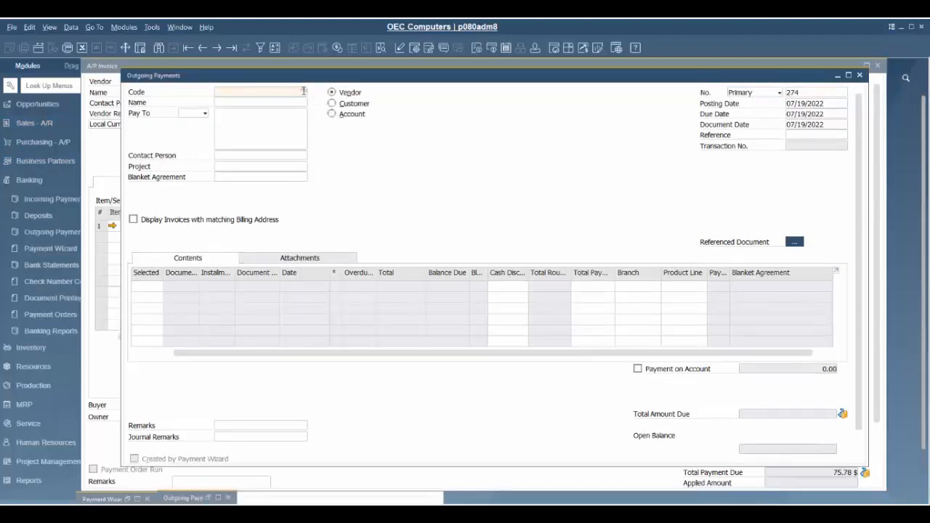
{"action": "left_click", "coordinate": [305, 187]}
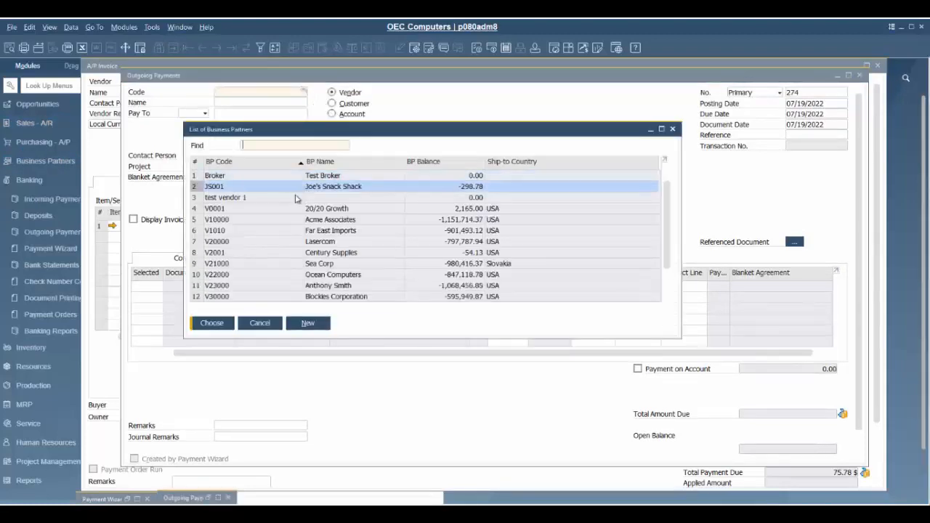
{"action": "left_click", "coordinate": [217, 324]}
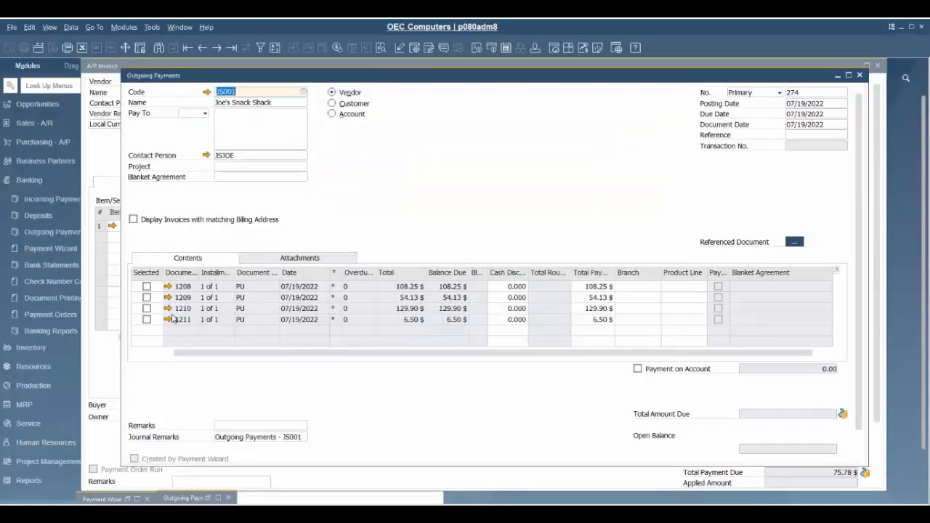
{"action": "left_click", "coordinate": [147, 320]}
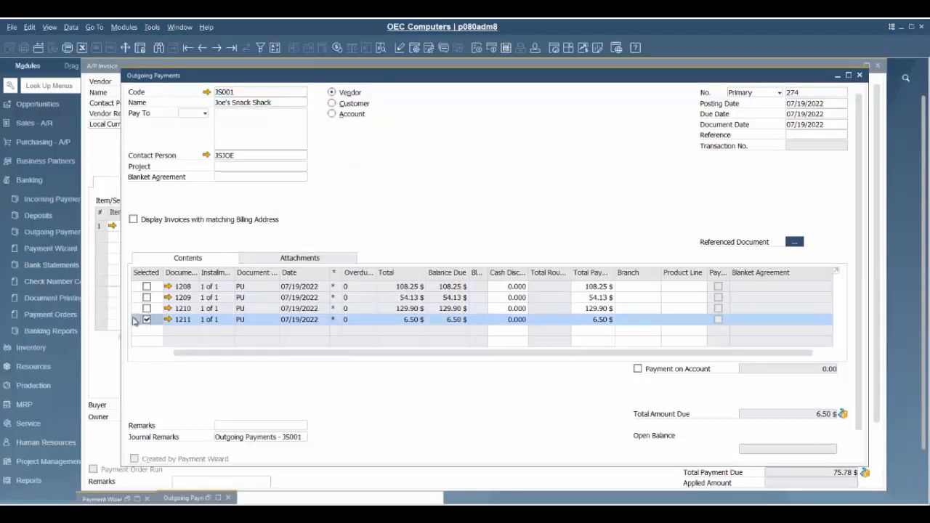
Pay invoice 1211 with a 6.50 $ check and add the outgoing payment.
{"action": "left_click", "coordinate": [844, 416]}
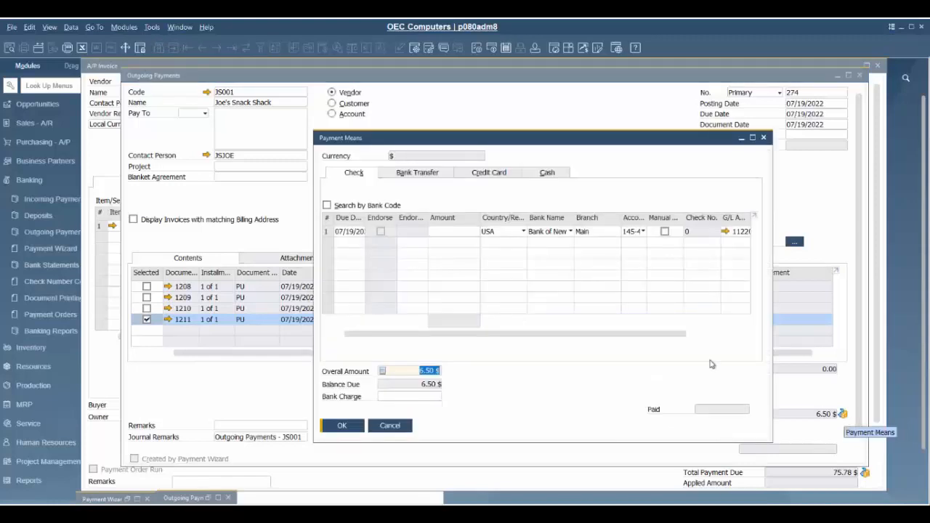
{"action": "left_click", "coordinate": [458, 232]}
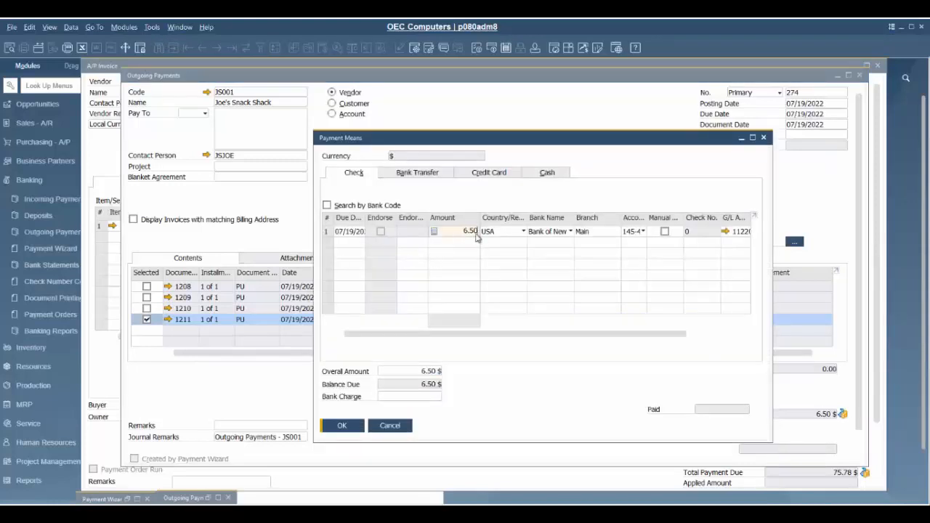
{"action": "left_click", "coordinate": [342, 425]}
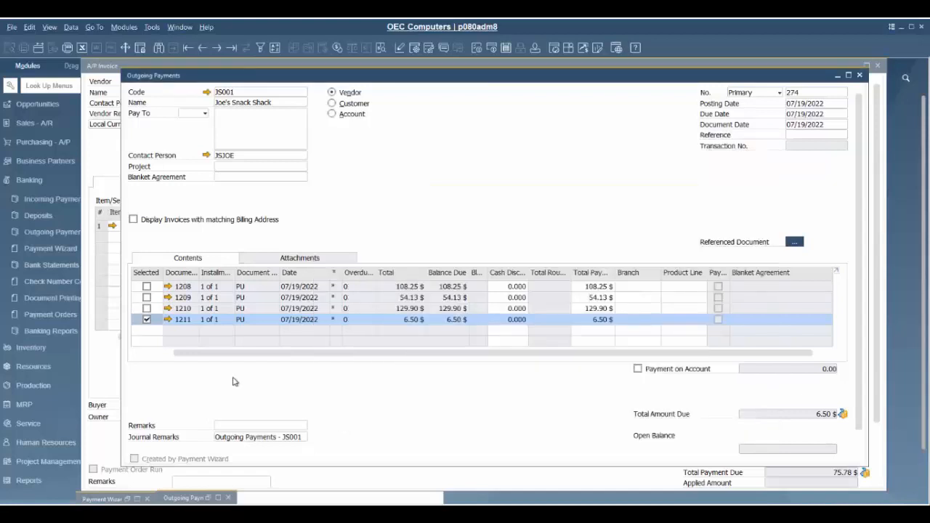
{"action": "scroll", "coordinate": [196, 406], "scroll_direction": "down", "scroll_amount": 1}
{"action": "left_click", "coordinate": [150, 452]}
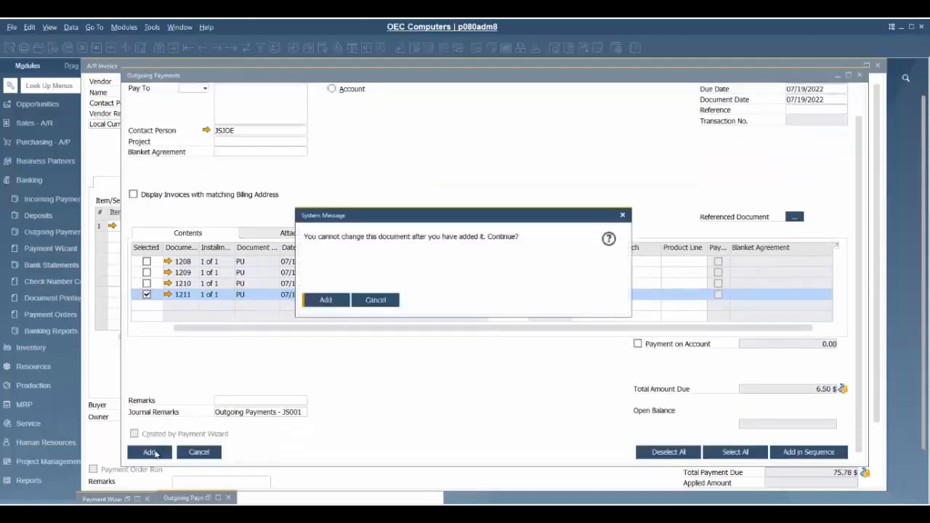
{"action": "left_click", "coordinate": [326, 300]}
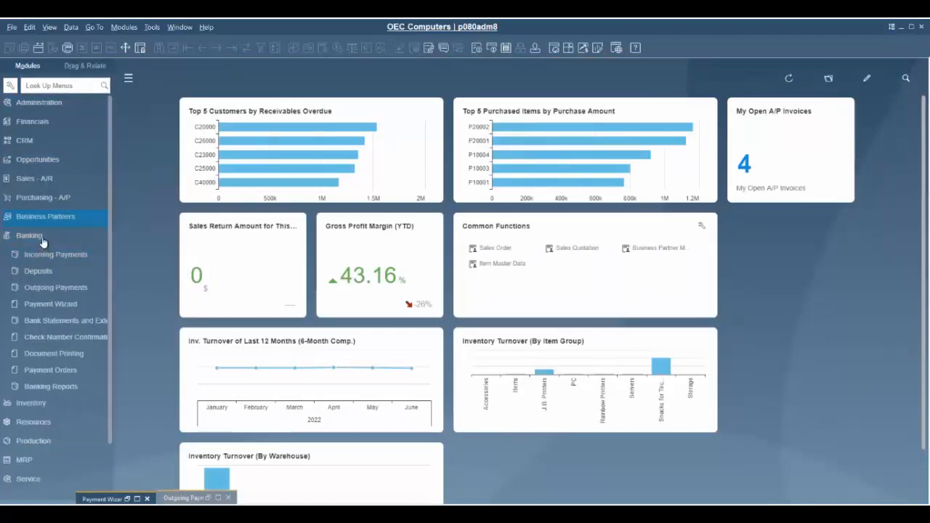
Open Banking > Payment Wizard from the Modules sidebar.
{"action": "left_click", "coordinate": [46, 304]}
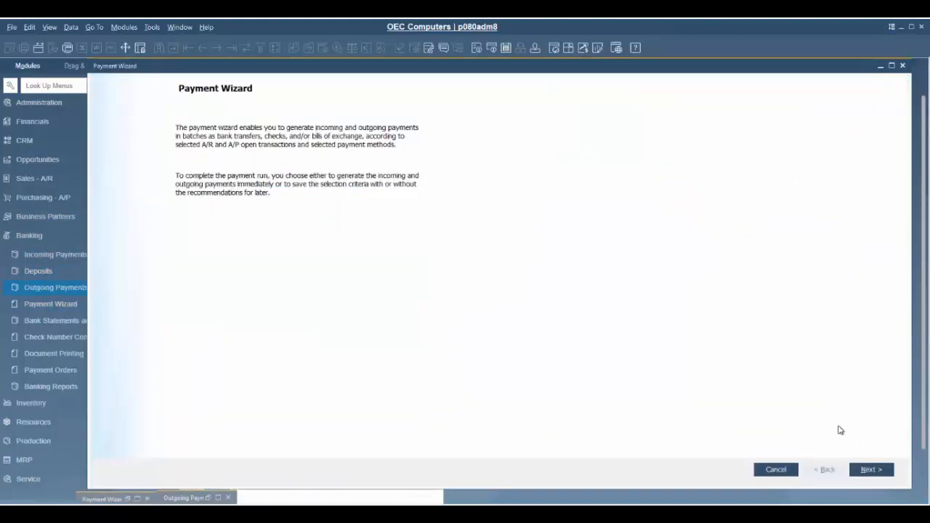
Start a new outgoing check payment run dated 07/19/2022 and proceed to business partner selection.
{"action": "left_click", "coordinate": [871, 469]}
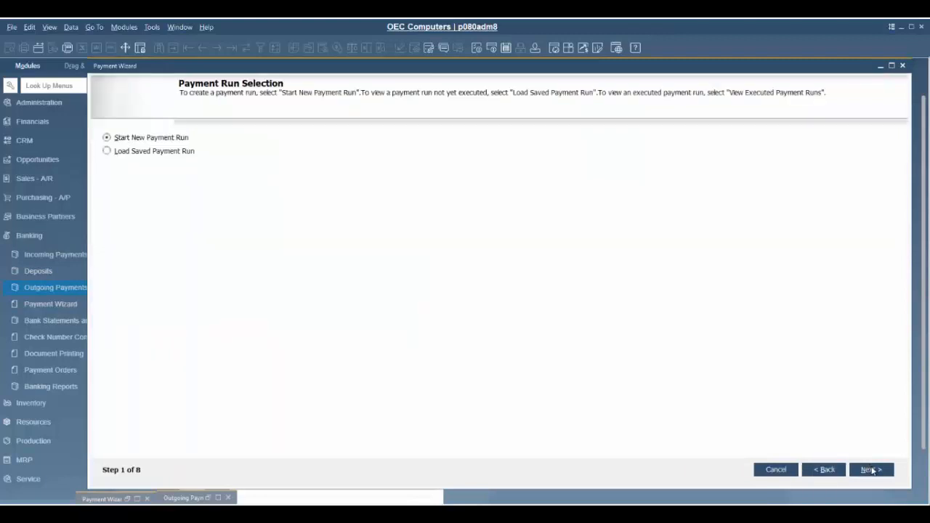
{"action": "left_click", "coordinate": [866, 469]}
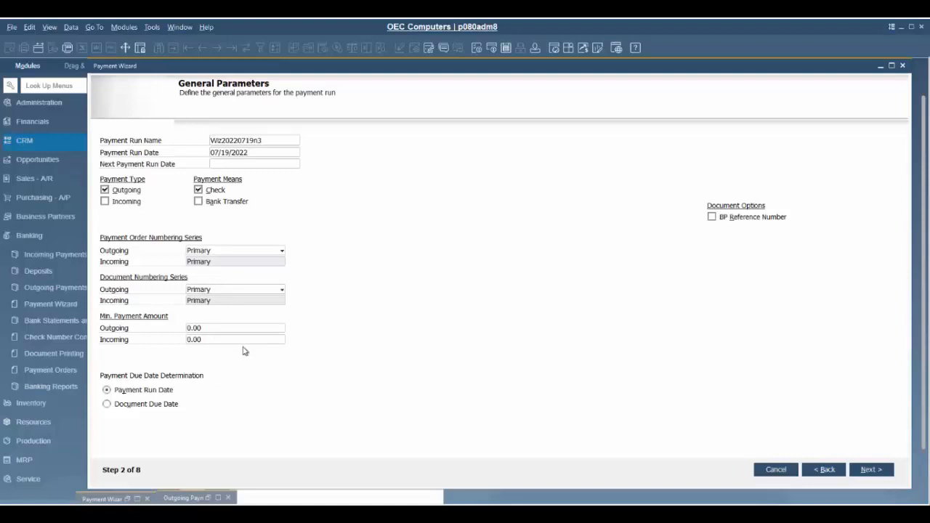
{"action": "left_click", "coordinate": [871, 470]}
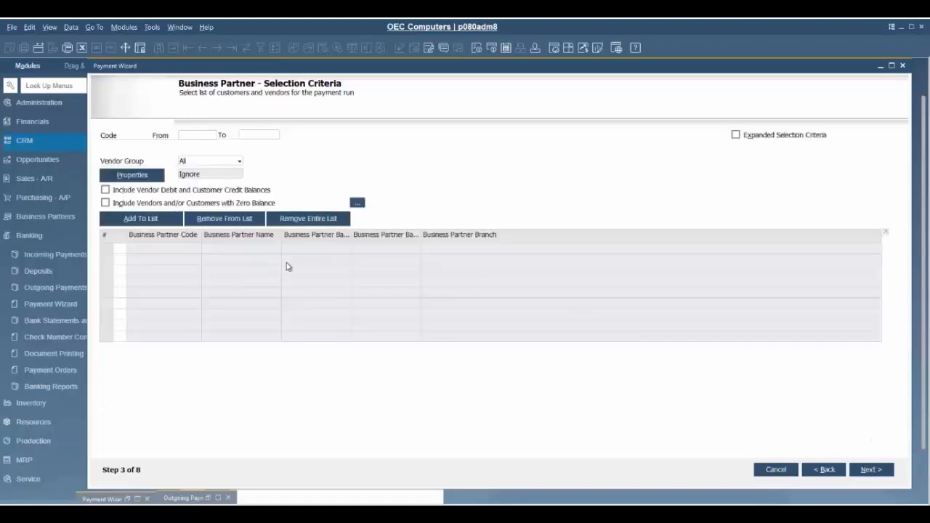
Set the vendor code range JS001 to JS001, add it to the run list, and continue.
{"action": "left_click", "coordinate": [196, 138]}
{"action": "left_click", "coordinate": [214, 136]}
{"action": "left_click", "coordinate": [260, 188]}
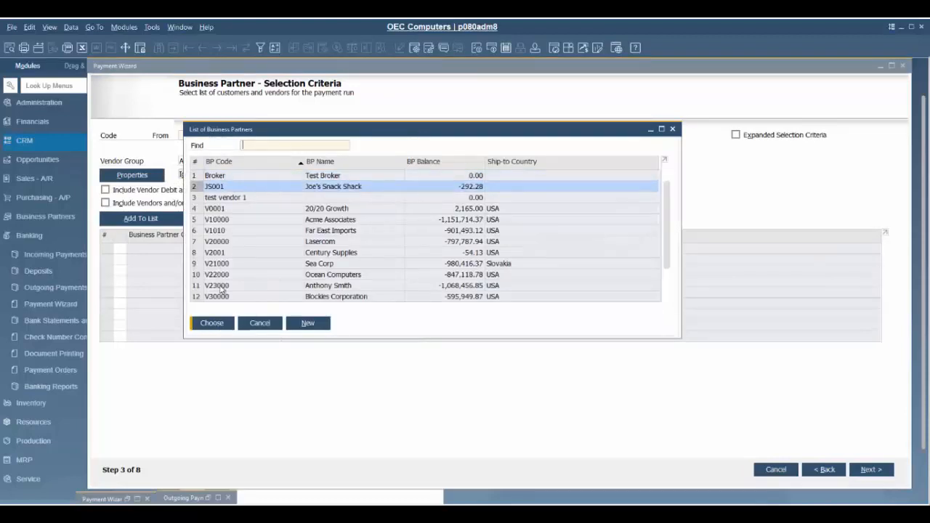
{"action": "left_click", "coordinate": [211, 322]}
{"action": "left_click", "coordinate": [270, 136]}
{"action": "left_click", "coordinate": [281, 137]}
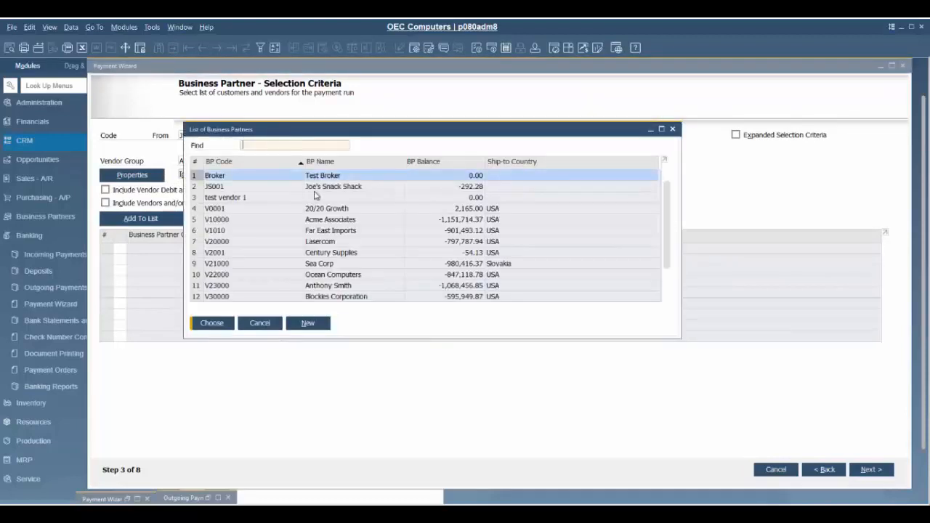
{"action": "left_click", "coordinate": [315, 188]}
{"action": "left_click", "coordinate": [216, 324]}
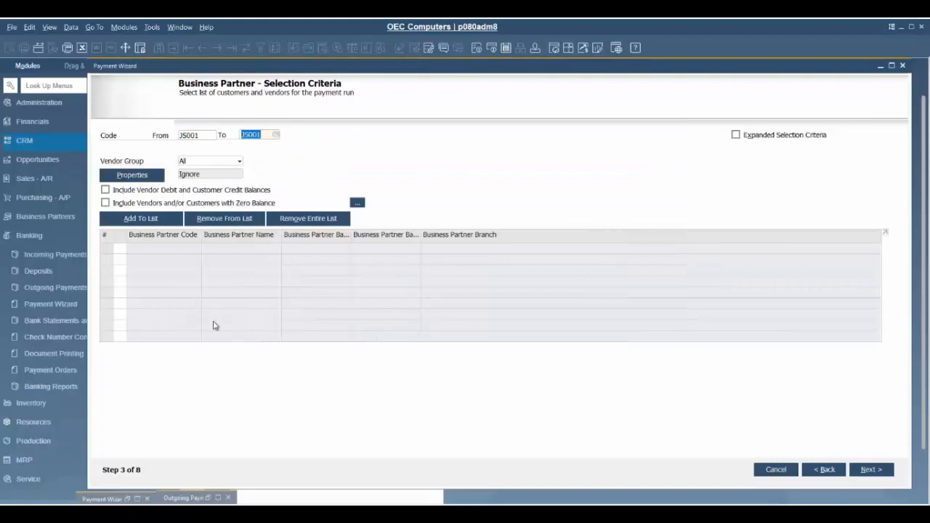
{"action": "left_click", "coordinate": [141, 218]}
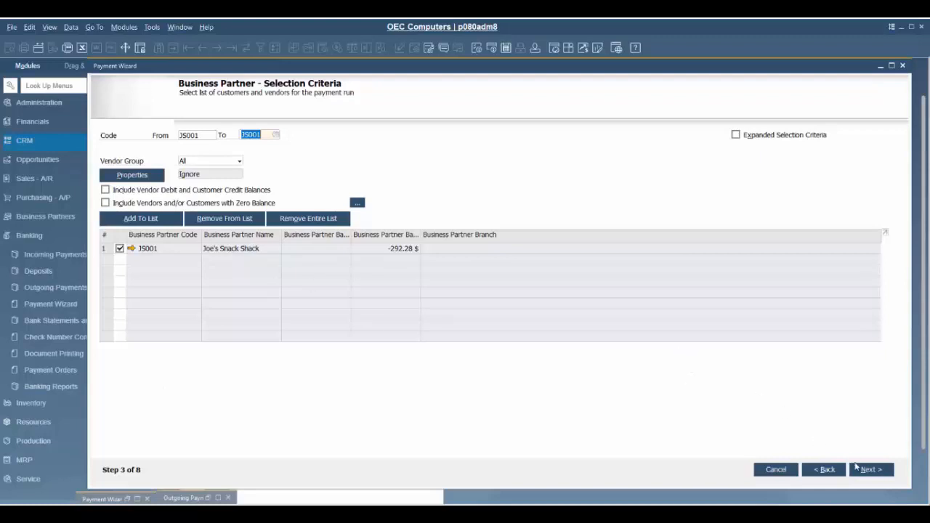
{"action": "left_click", "coordinate": [863, 470]}
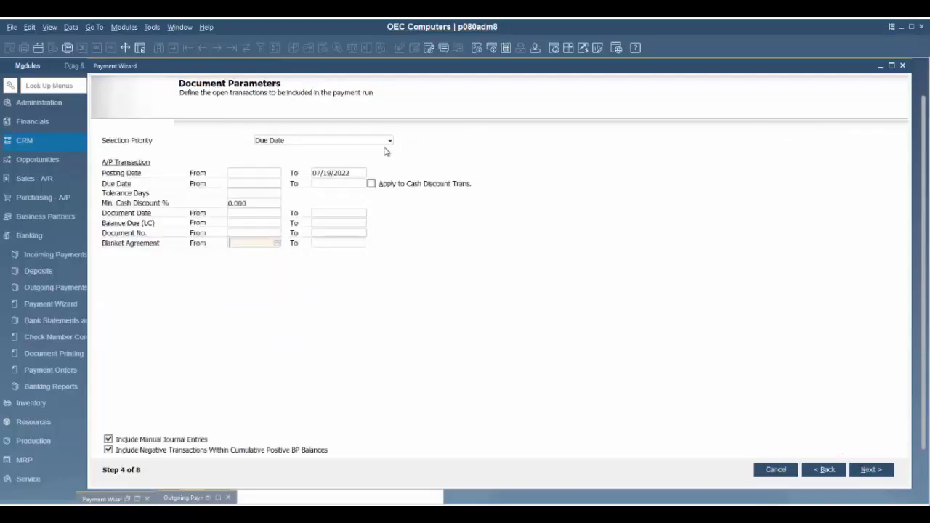
Limit invoices to Due Date To 07/19/2022 and choose the Outgoing Checks payment method.
{"action": "left_click", "coordinate": [345, 184]}
{"action": "left_click", "coordinate": [362, 183]}
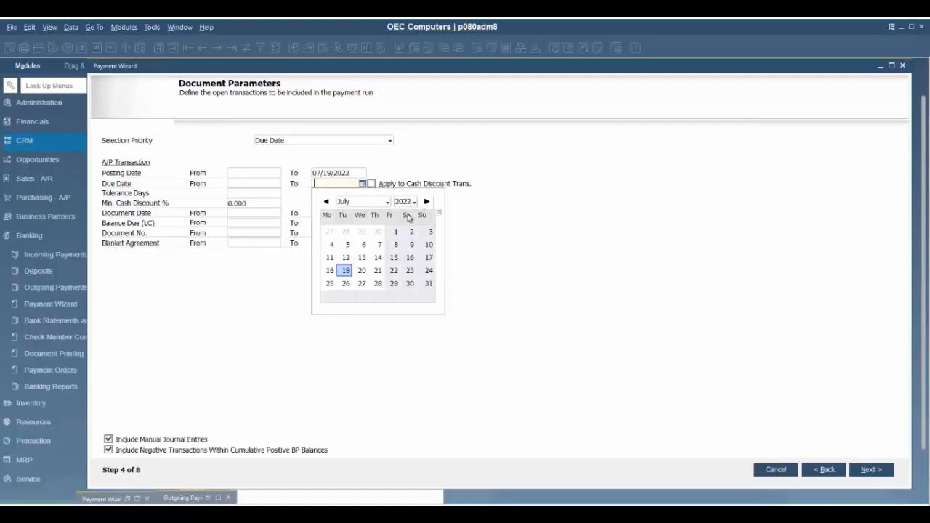
{"action": "left_click", "coordinate": [346, 270]}
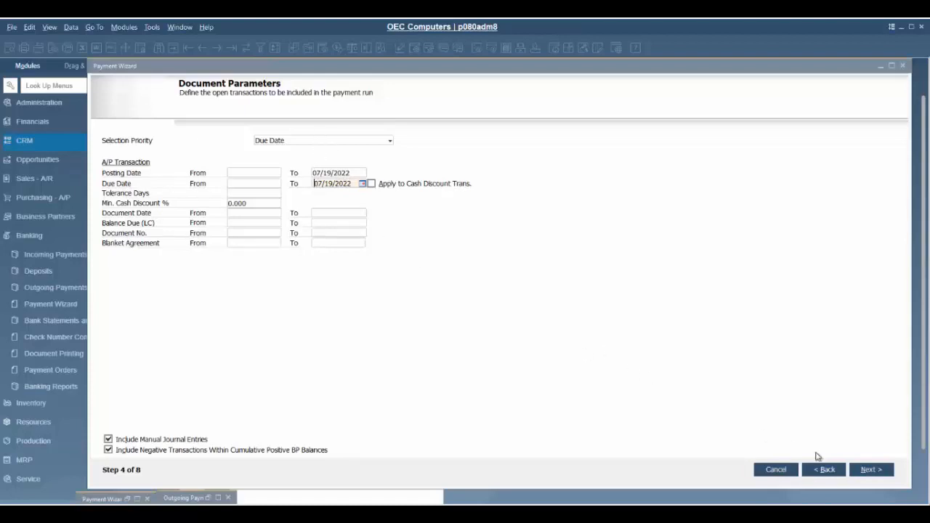
{"action": "left_click", "coordinate": [870, 470]}
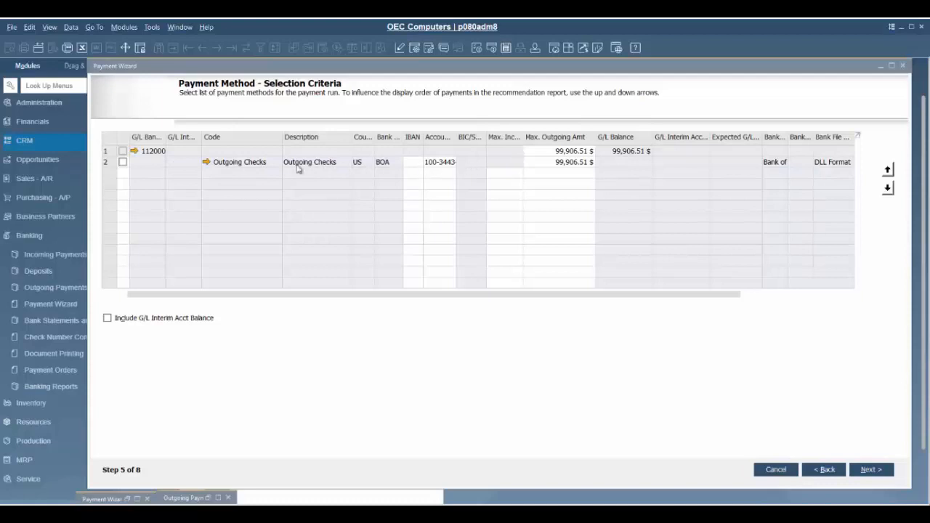
{"action": "left_click", "coordinate": [123, 162]}
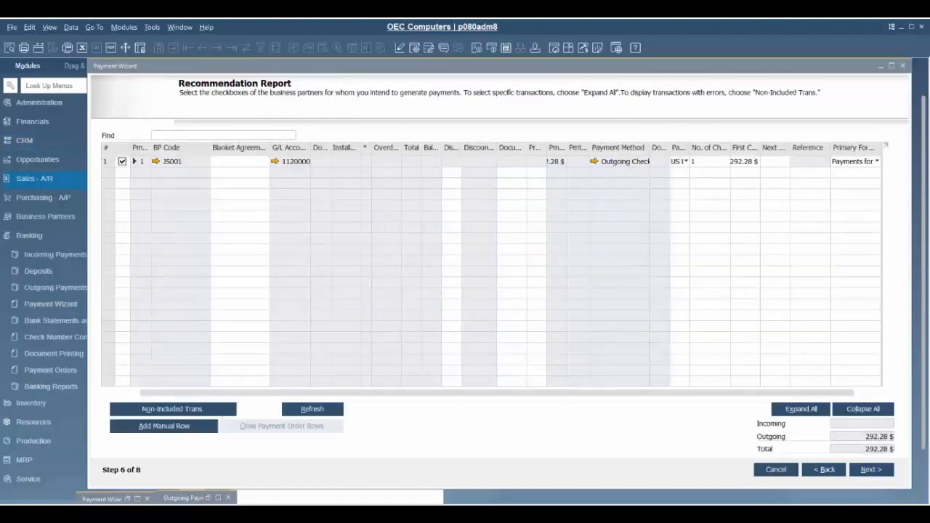
Expand the JS001 recommendation to review invoices 1210, 1209 and 1208, then continue.
{"action": "left_click", "coordinate": [132, 161]}
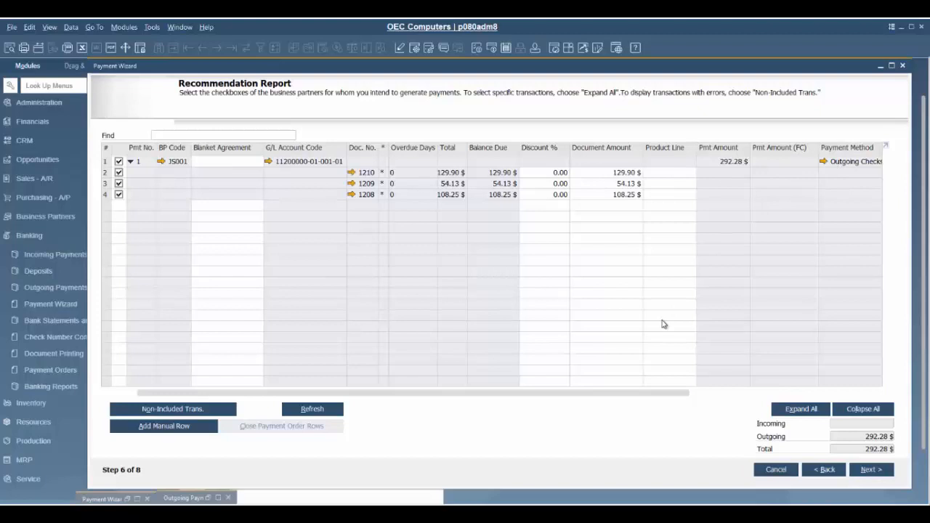
{"action": "left_click", "coordinate": [880, 472]}
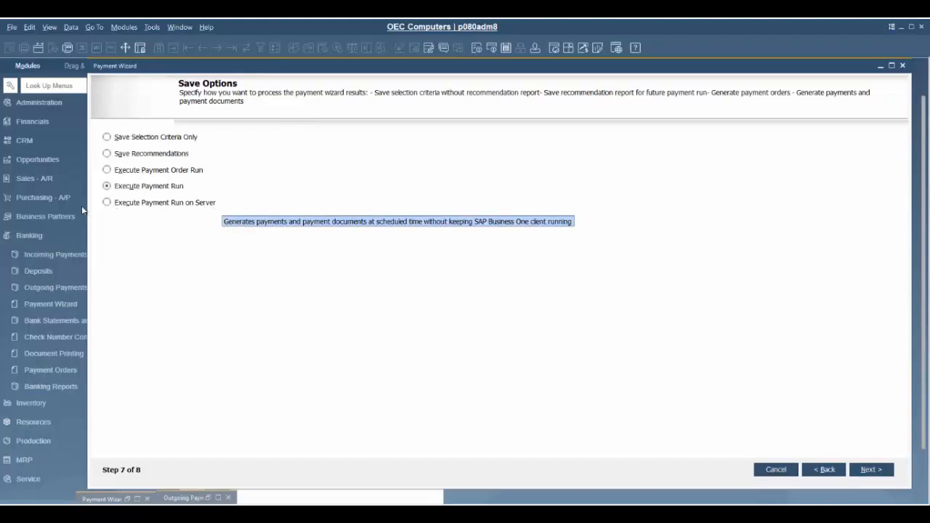
Execute the payment run, approve generating payment documents, and acknowledge the success message.
{"action": "left_click", "coordinate": [871, 470]}
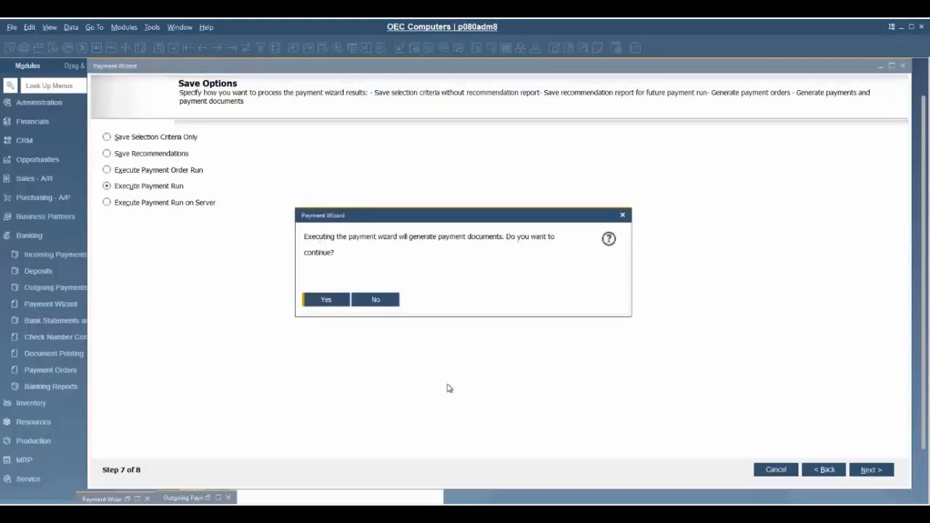
{"action": "left_click", "coordinate": [328, 300]}
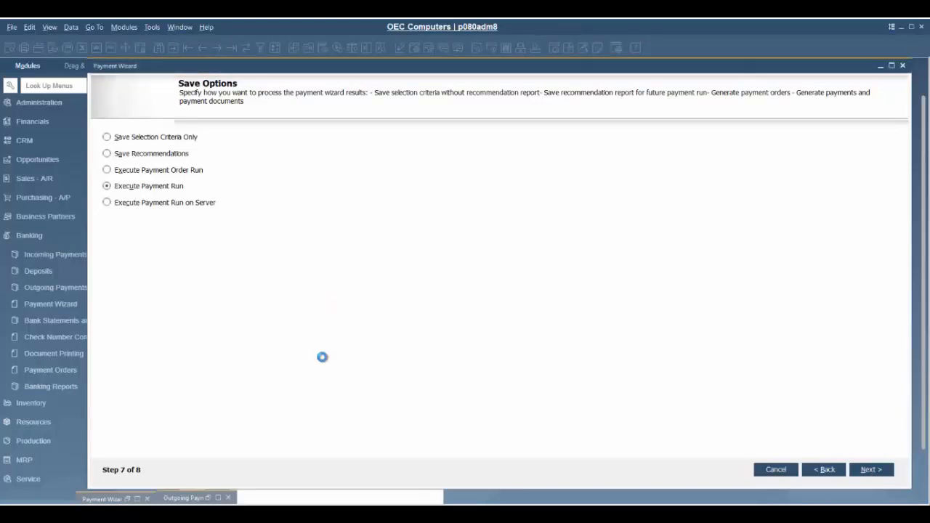
{"action": "left_click", "coordinate": [333, 302]}
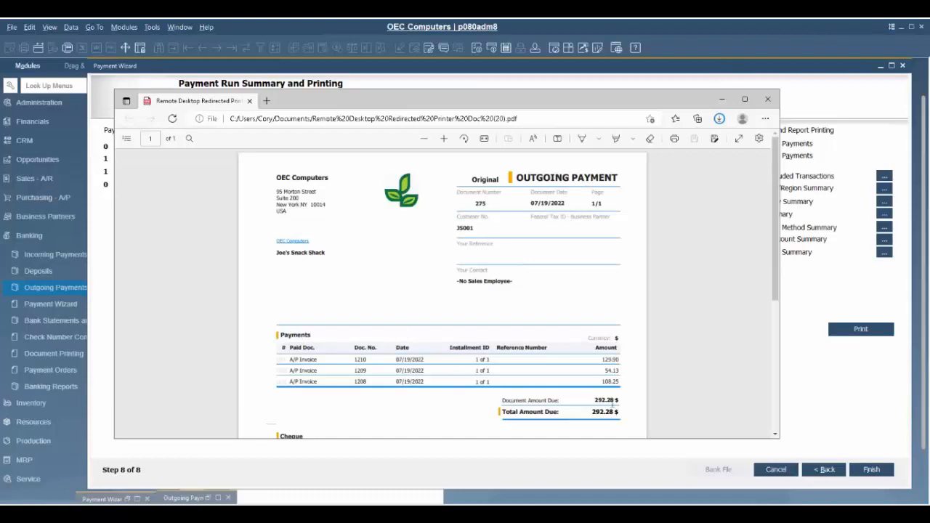
Review the PDF's 292.28 $ cheque section, then return to the Payment Wizard.
{"action": "scroll", "coordinate": [491, 294], "scroll_direction": "down", "scroll_amount": 3}
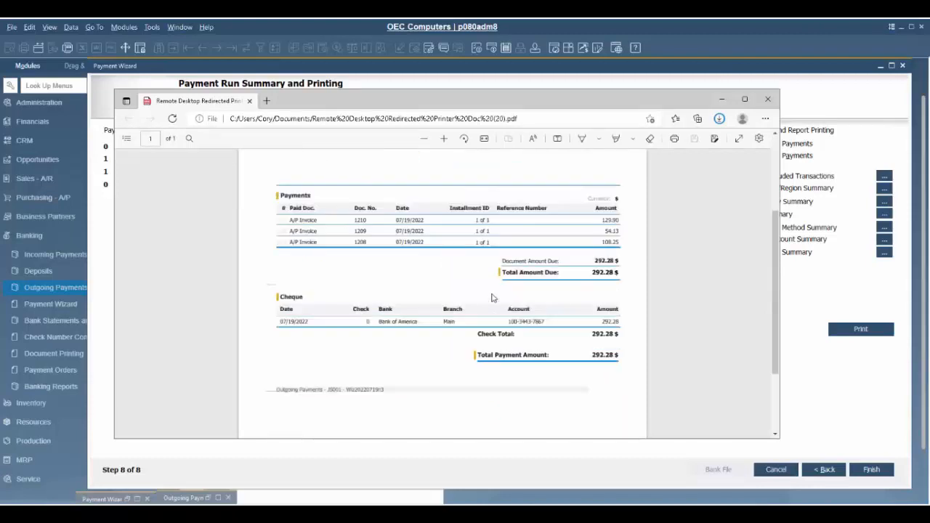
{"action": "scroll", "coordinate": [491, 297], "scroll_direction": "down", "scroll_amount": 2}
{"action": "scroll", "coordinate": [491, 294], "scroll_direction": "up", "scroll_amount": 1}
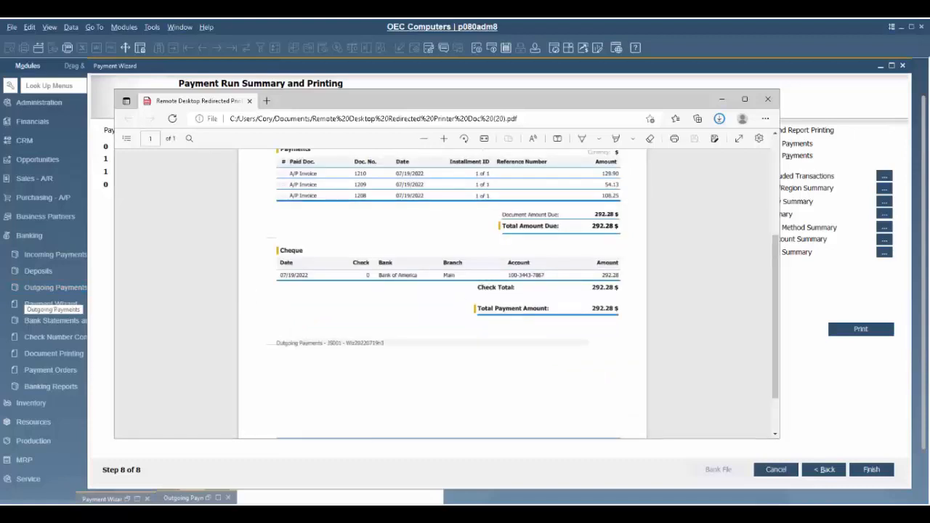
{"action": "left_click", "coordinate": [55, 255]}
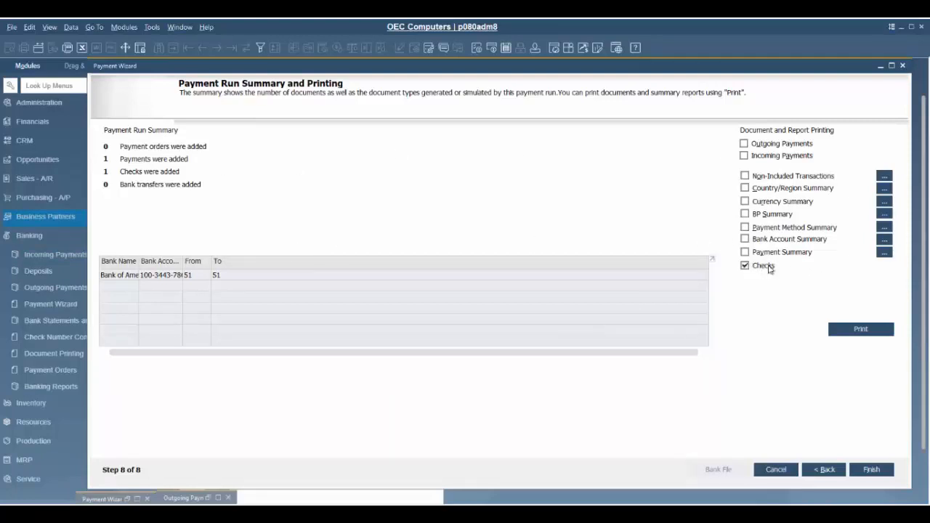
Tick Checks under Document and Report Printing and print to reach the check printing criteria.
{"action": "left_click", "coordinate": [851, 332]}
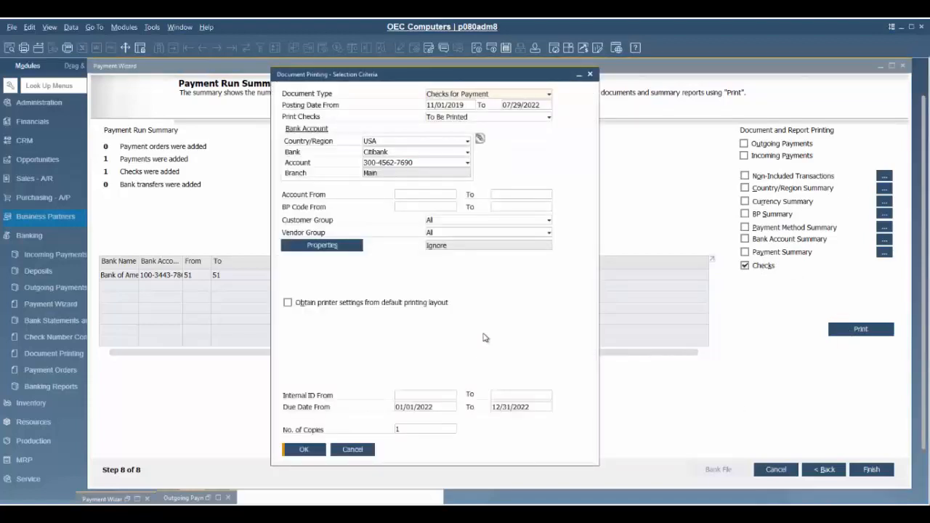
Filter the menus by 'document' and keep Checks for Payment as the document type.
{"action": "left_click", "coordinate": [70, 86]}
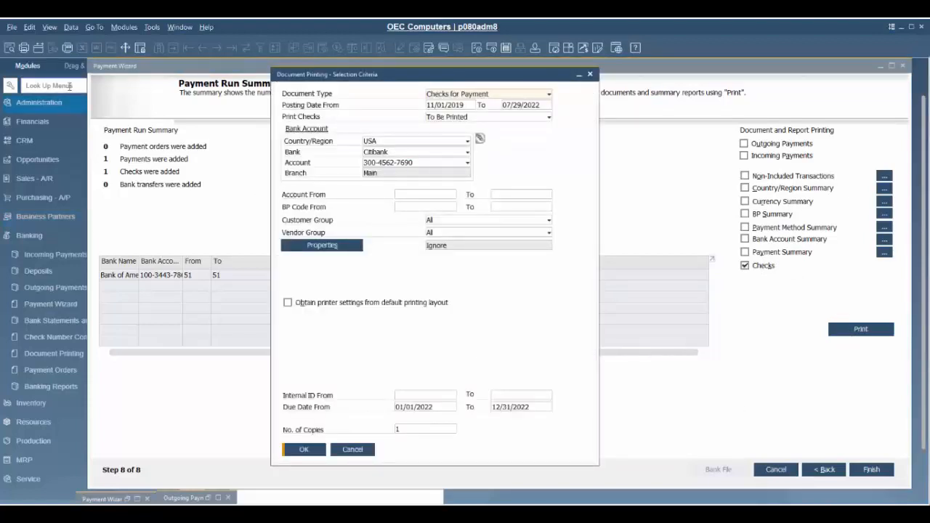
{"action": "type", "text": "document printing"}
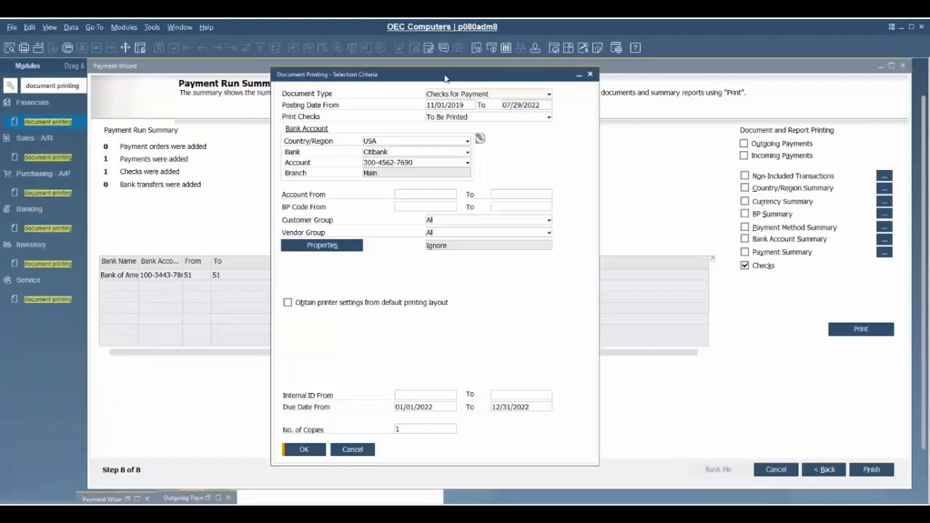
{"action": "left_click", "coordinate": [494, 98]}
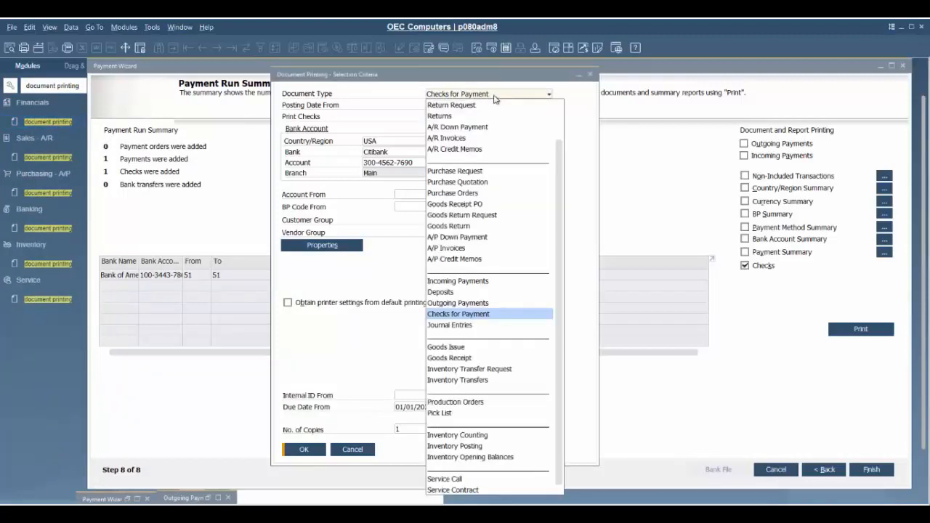
{"action": "left_click", "coordinate": [506, 96]}
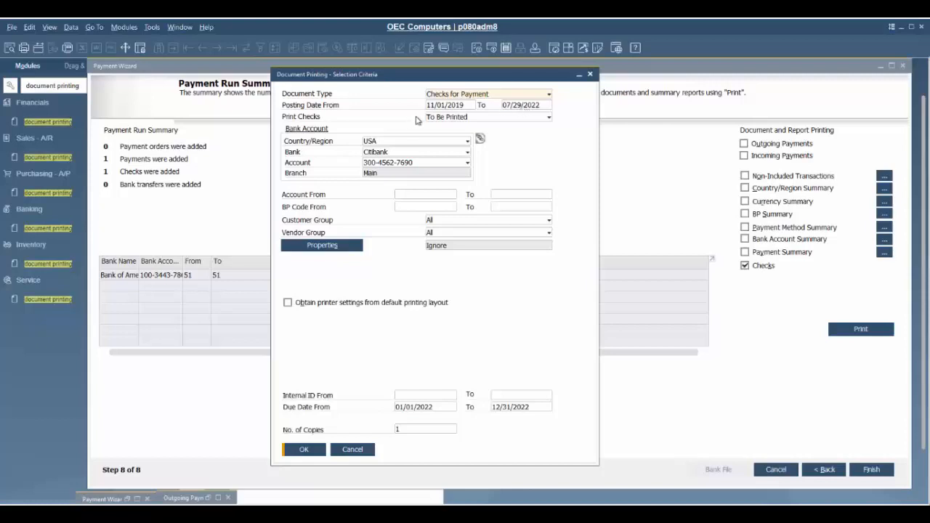
Keep To Be Printed as the check option and bring up the business partner list for BP Code From.
{"action": "left_click", "coordinate": [463, 118]}
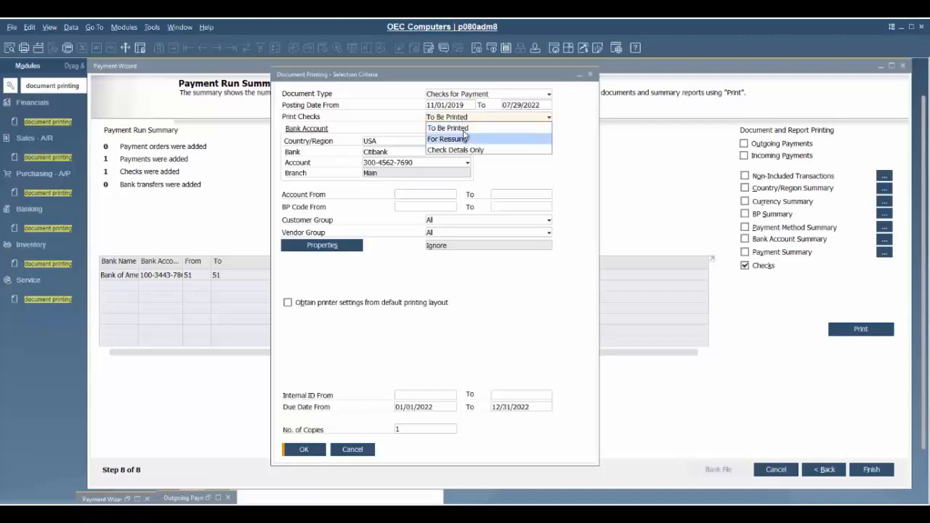
{"action": "left_click", "coordinate": [471, 119]}
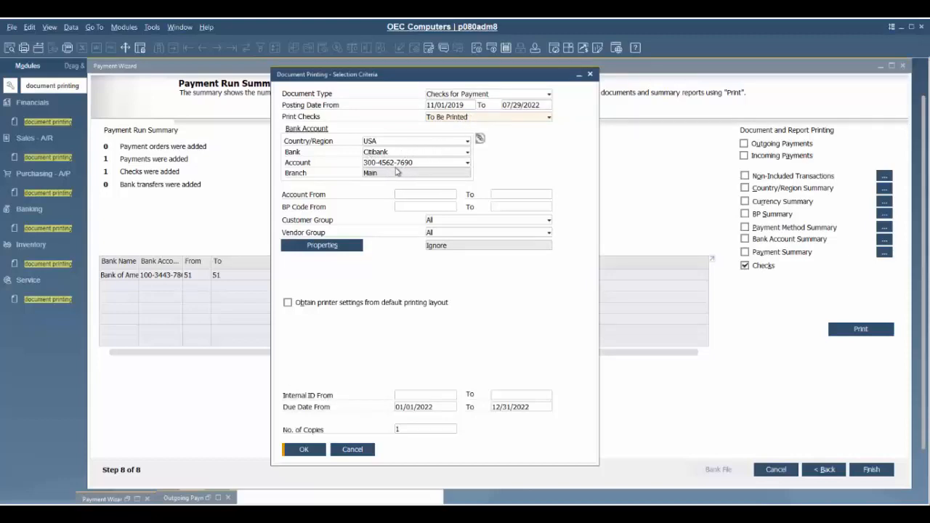
{"action": "left_click", "coordinate": [428, 207]}
{"action": "left_click", "coordinate": [452, 207]}
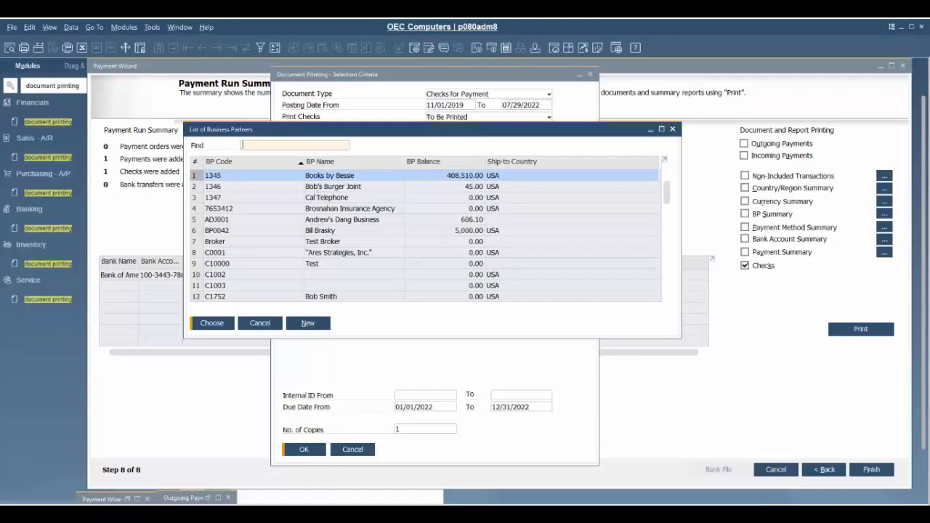
Set the BP code range from JS001 to JS001 (Joe's Snack Shack) and list its checks to print.
{"action": "type", "text": "jo"}
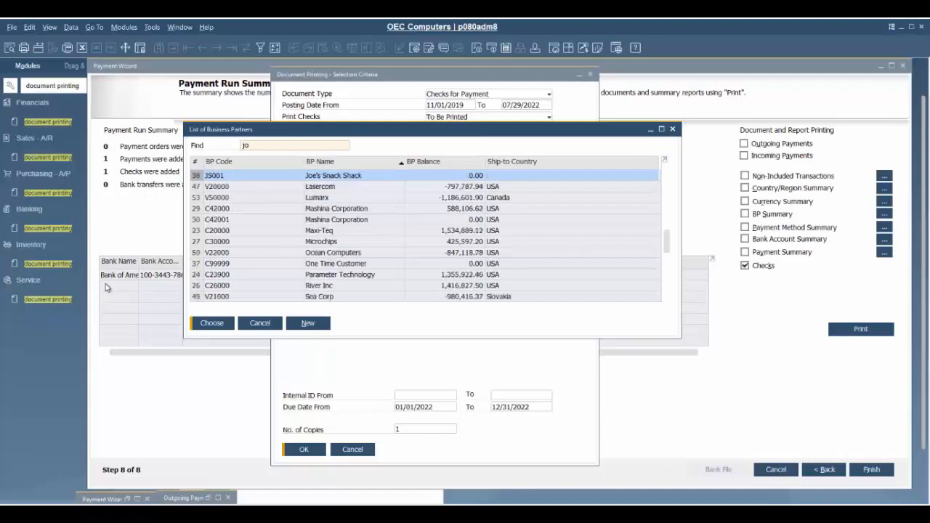
{"action": "left_click", "coordinate": [211, 323]}
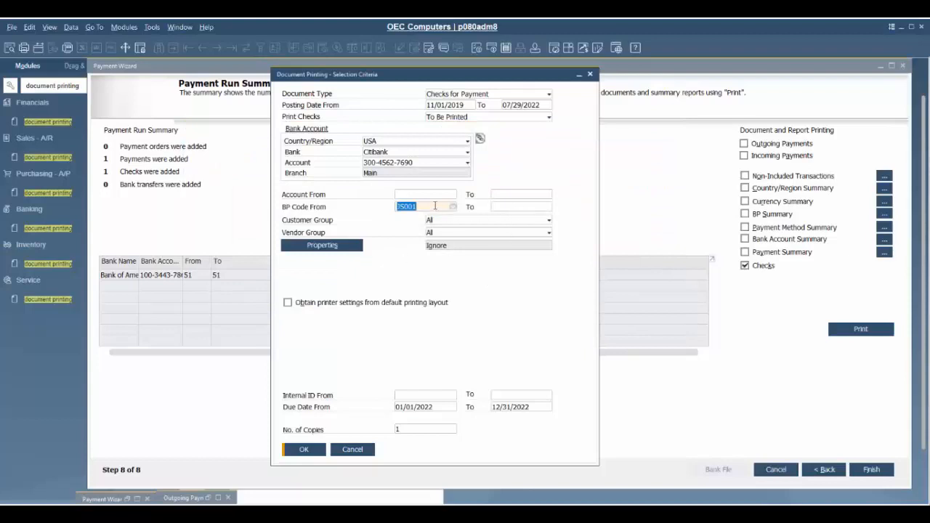
{"action": "left_click", "coordinate": [503, 208]}
{"action": "type", "text": "300,000.00 $"}
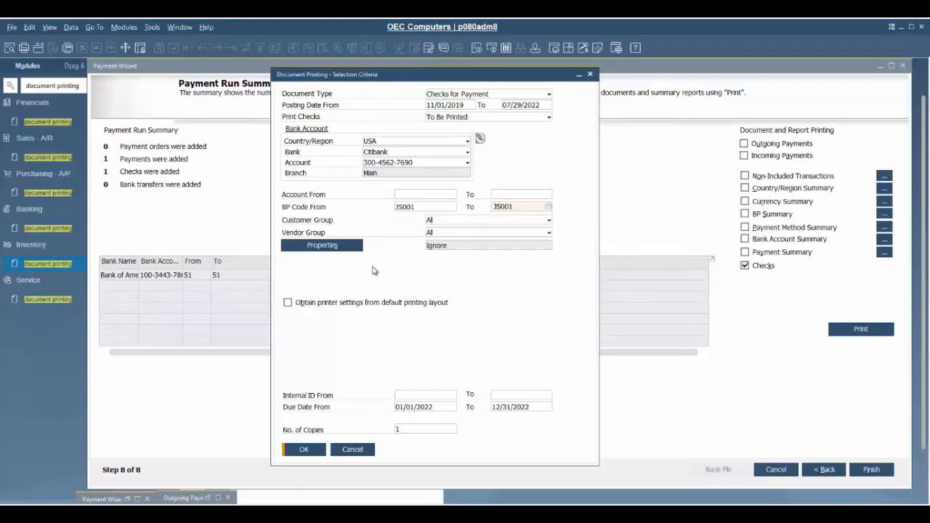
{"action": "left_click", "coordinate": [304, 449]}
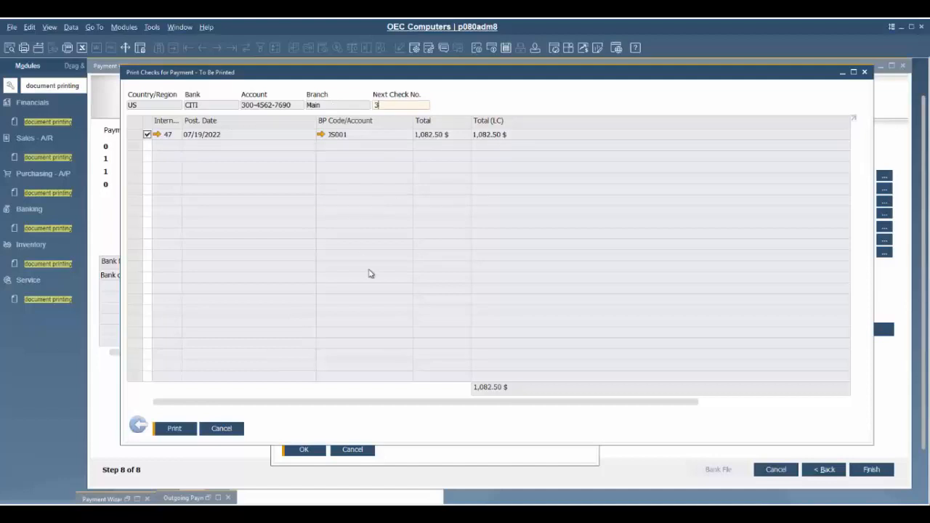
Print check 3 for JS001 to Microsoft Print to PDF and accept the check stock message.
{"action": "left_click", "coordinate": [176, 429]}
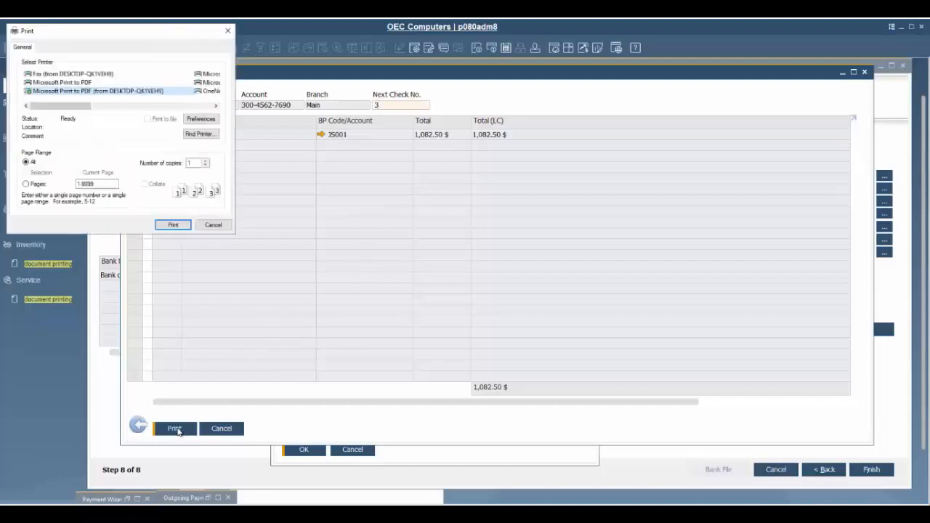
{"action": "left_click", "coordinate": [169, 226]}
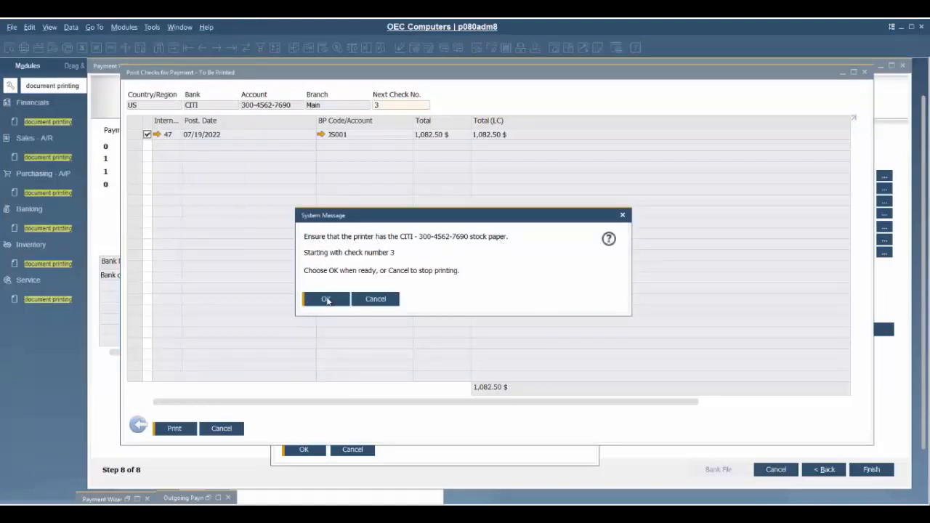
{"action": "left_click", "coordinate": [325, 300]}
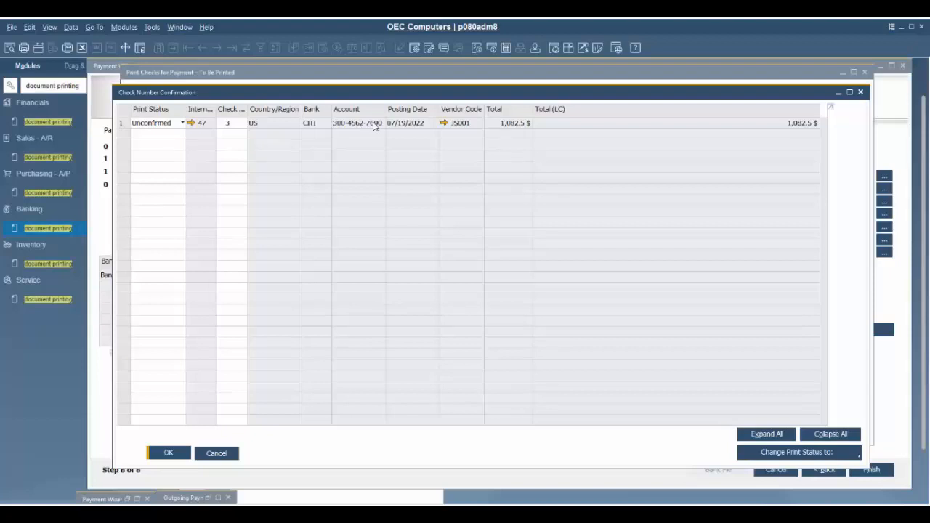
Change check 3's print status to Confirmed and update the confirmation.
{"action": "left_click", "coordinate": [175, 125]}
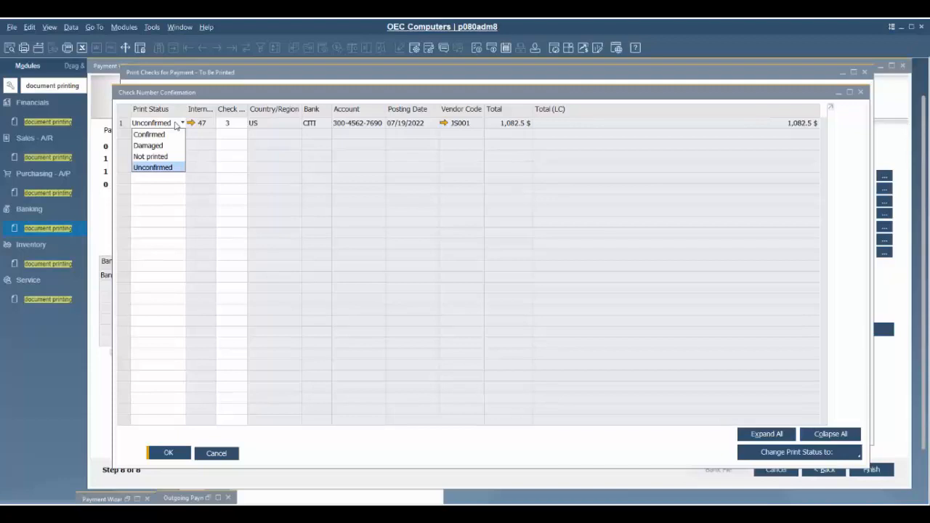
{"action": "left_click", "coordinate": [175, 125]}
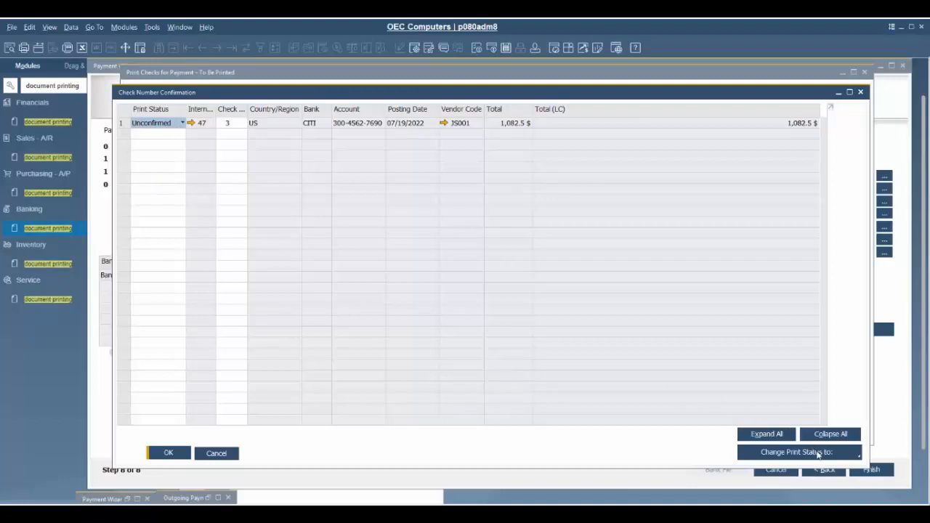
{"action": "left_click", "coordinate": [818, 453]}
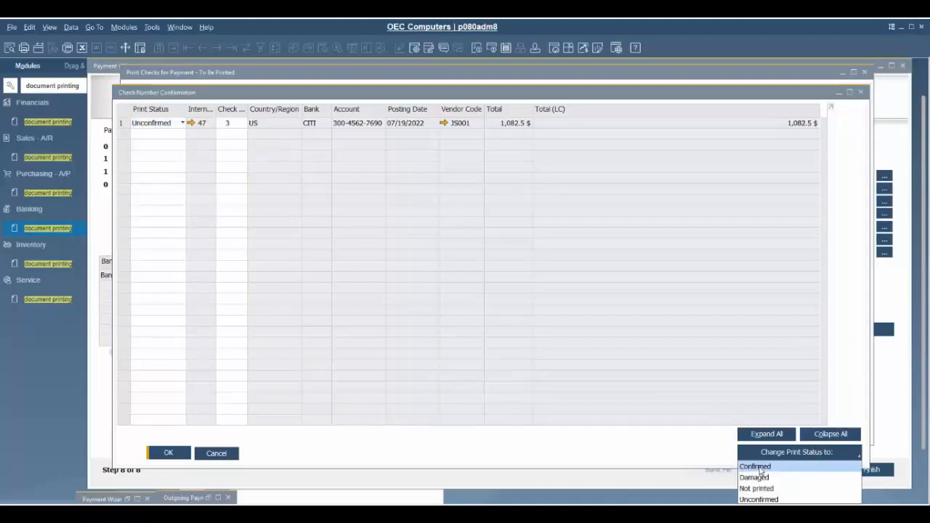
{"action": "left_click", "coordinate": [760, 471]}
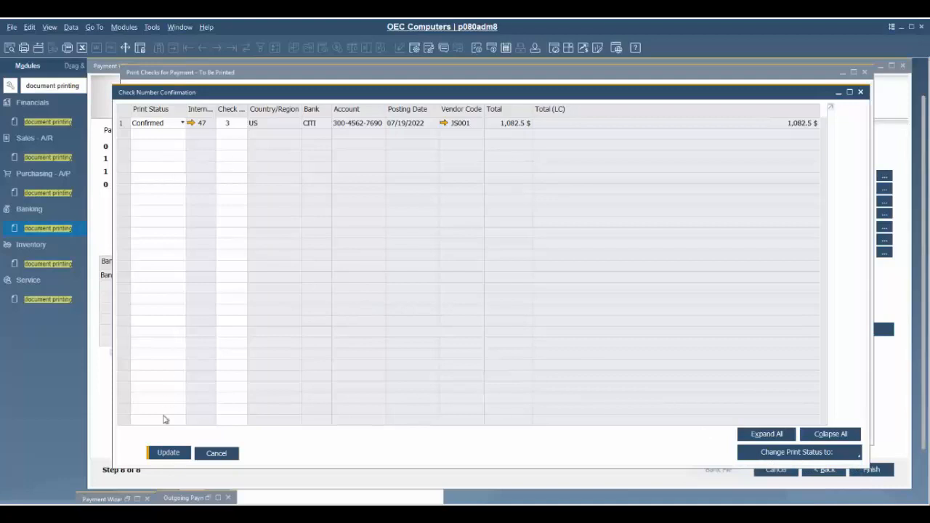
{"action": "left_click", "coordinate": [168, 452]}
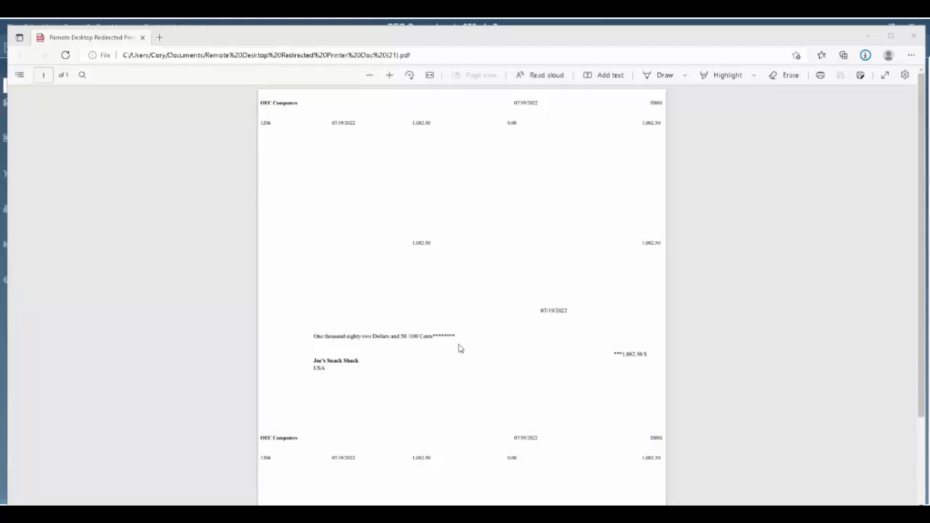
Scroll through the check PDF paying Joe's Snack Shack 1,082.50 $ in Edge.
{"action": "scroll", "coordinate": [458, 347], "scroll_direction": "down", "scroll_amount": 3}
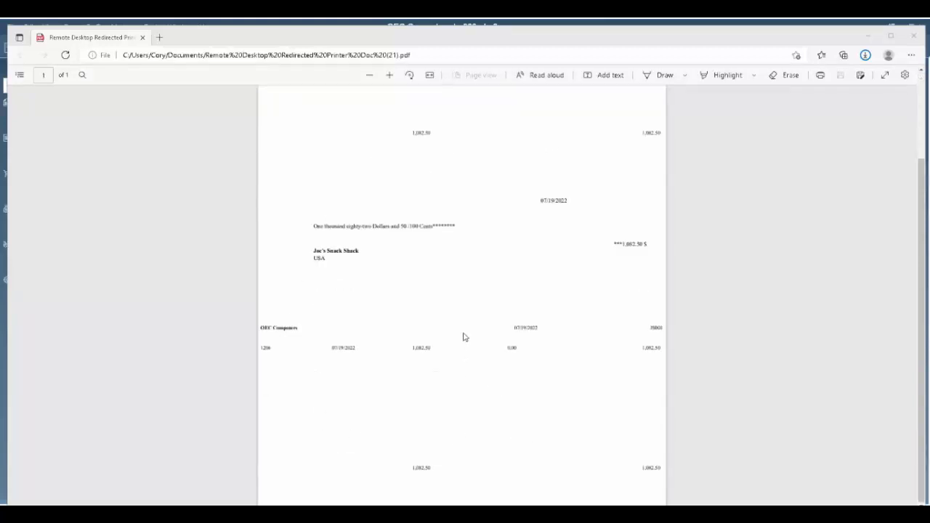